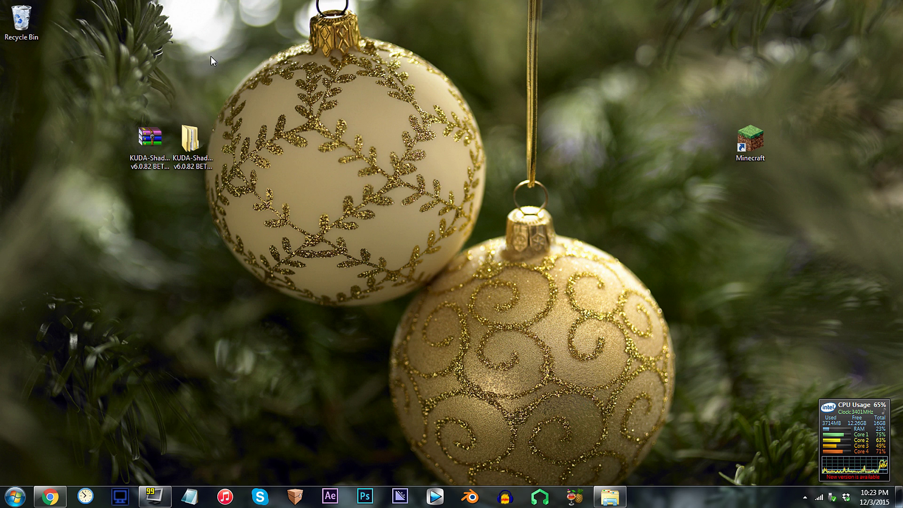
# Open composite1.fsh from the shaders folder inside the extracted KUDA-Shaders v6.0.82 BETA - Ultra folder on the desktop.
pyautogui.doubleClick(186, 134)
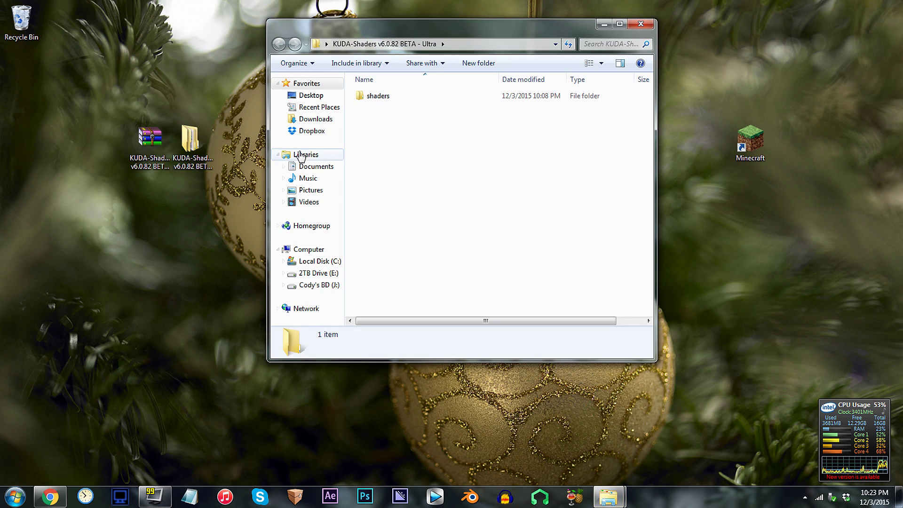
pyautogui.doubleClick(398, 96)
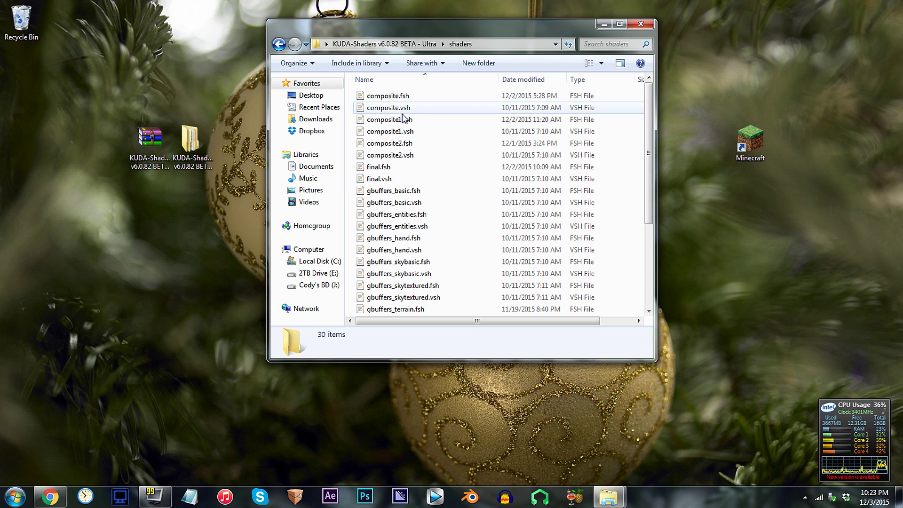
pyautogui.click(395, 124)
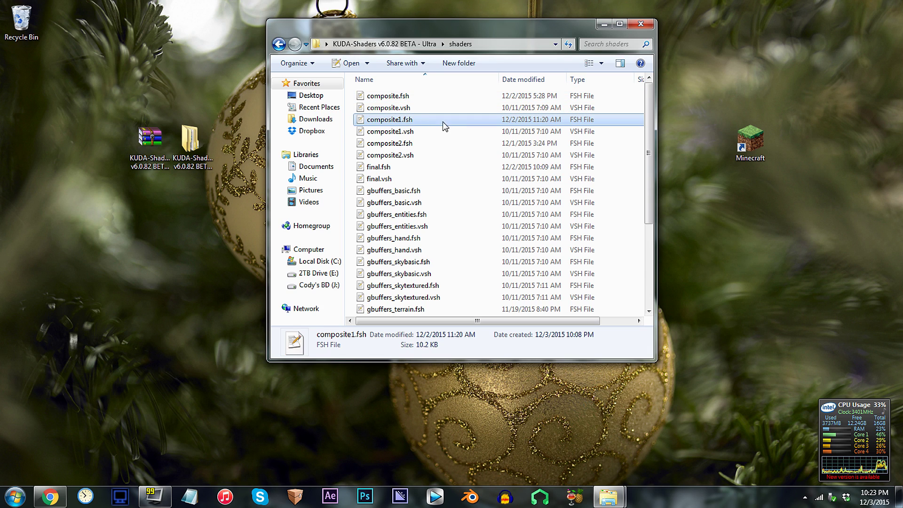
pyautogui.doubleClick(459, 122)
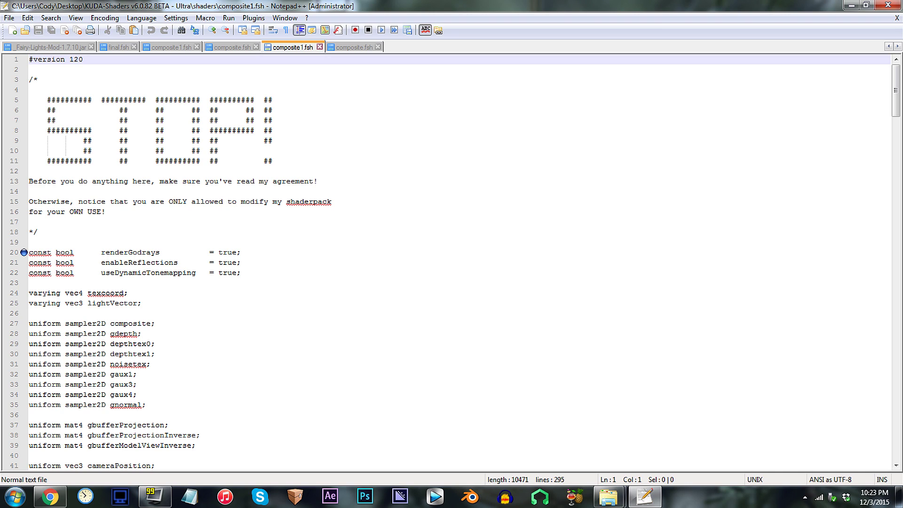
# Set the renderGodrays constant on line 20 of composite1.fsh to false.
pyautogui.click(241, 252)
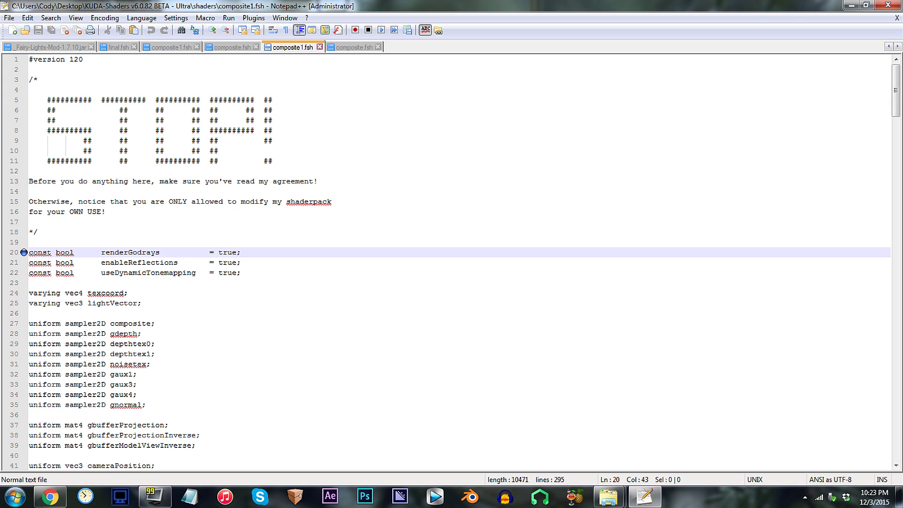
pyautogui.press('Delete')
pyautogui.press('Delete')
pyautogui.press('Delete')
pyautogui.press('Delete')
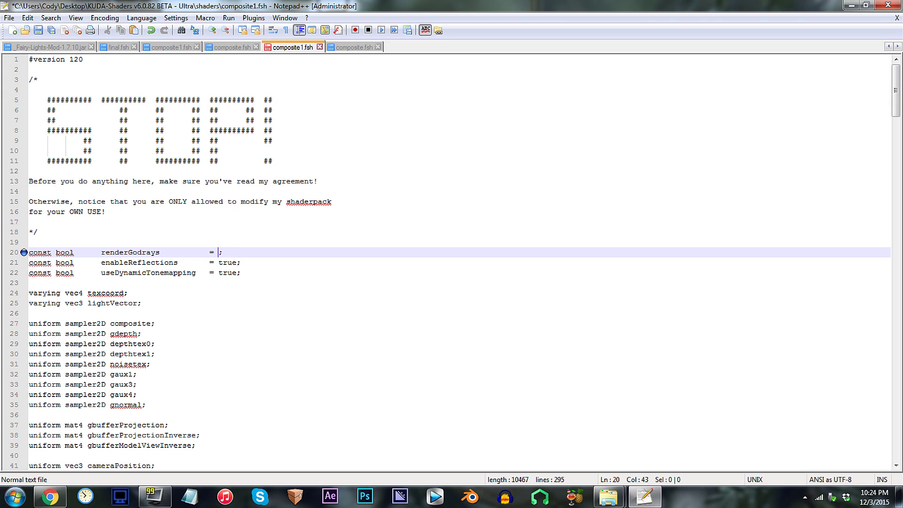
pyautogui.write('false')
pyautogui.press('Escape')
# Restore the renderGodrays constant on line 20 to true.
pyautogui.press('BackSpace')
pyautogui.press('BackSpace')
pyautogui.press('BackSpace')
pyautogui.press('BackSpace')
pyautogui.press('BackSpace')
pyautogui.write('true')
pyautogui.press('End')
# Set godraysSamples to 20 in the renderGodrays block on line 229 of composite1.fsh.
pyautogui.moveTo(895, 90); pyautogui.dragTo(897, 376)
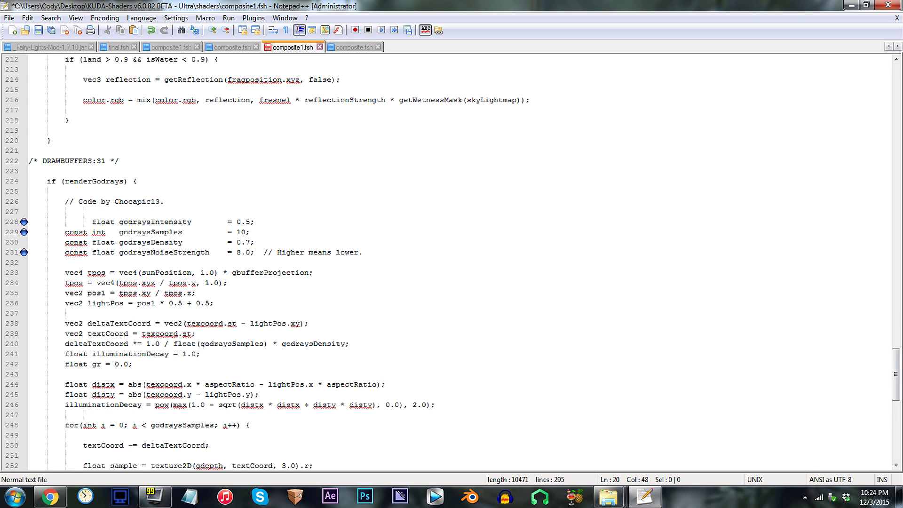
pyautogui.click(237, 221)
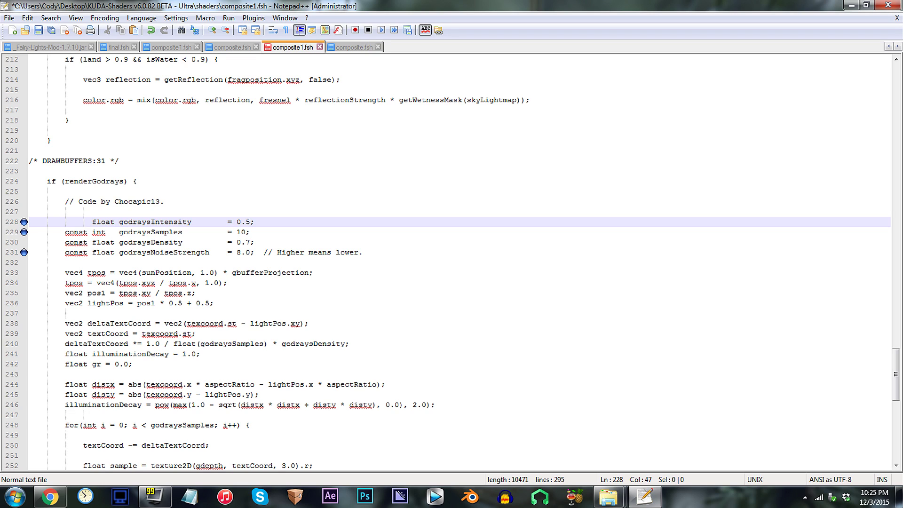
pyautogui.press('Down')
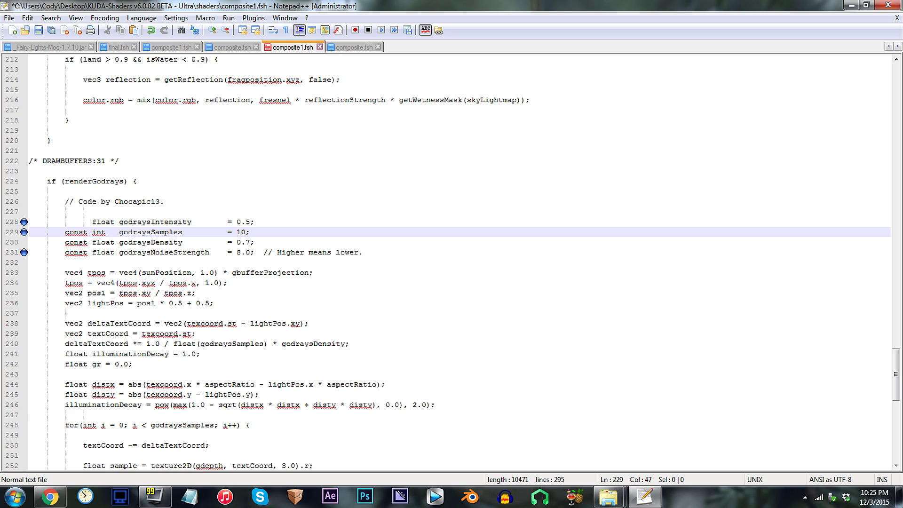
pyautogui.press('BackSpace')
pyautogui.write('2')
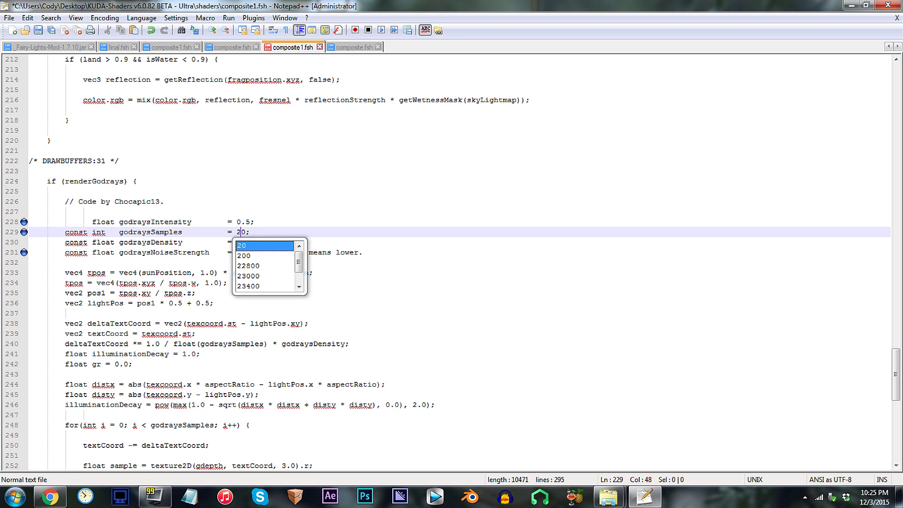
pyautogui.press('Right')
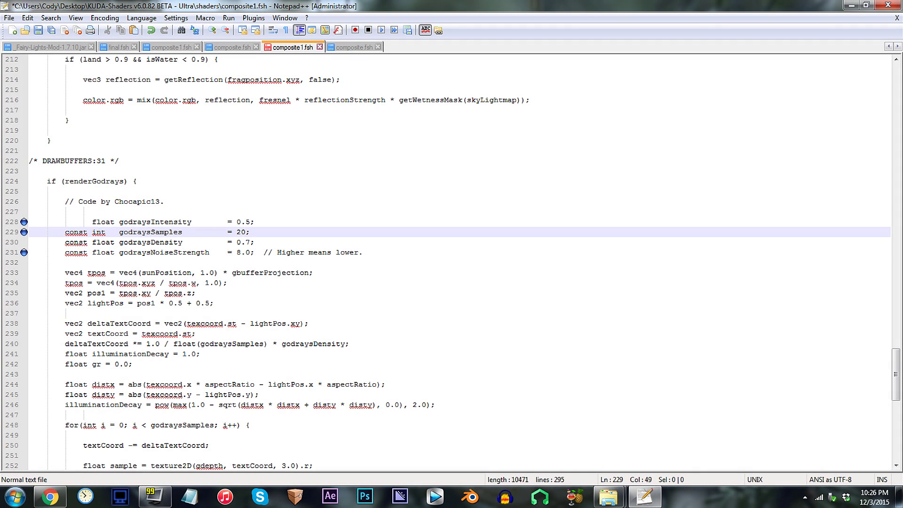
# Place the cursor at the godraysNoiseStrength value on line 231, then close the editor and save composite1.fsh.
pyautogui.click(237, 252)
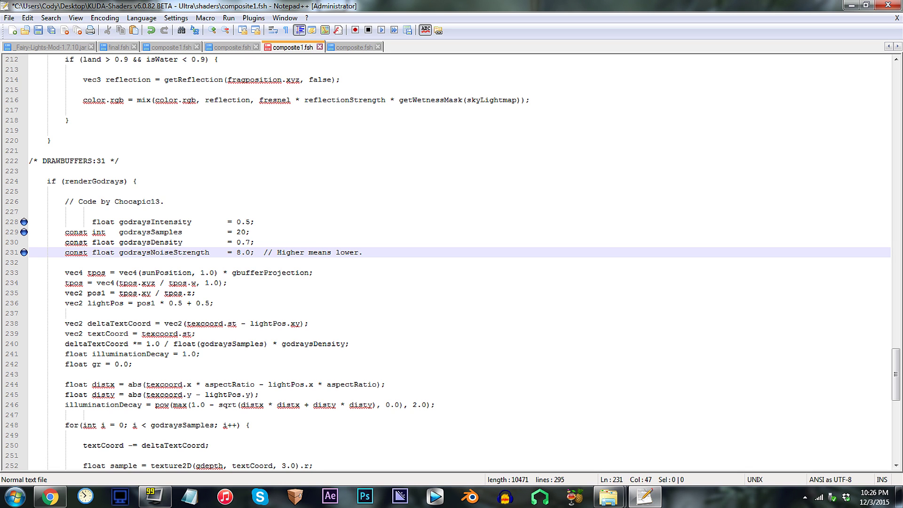
pyautogui.click(893, 5)
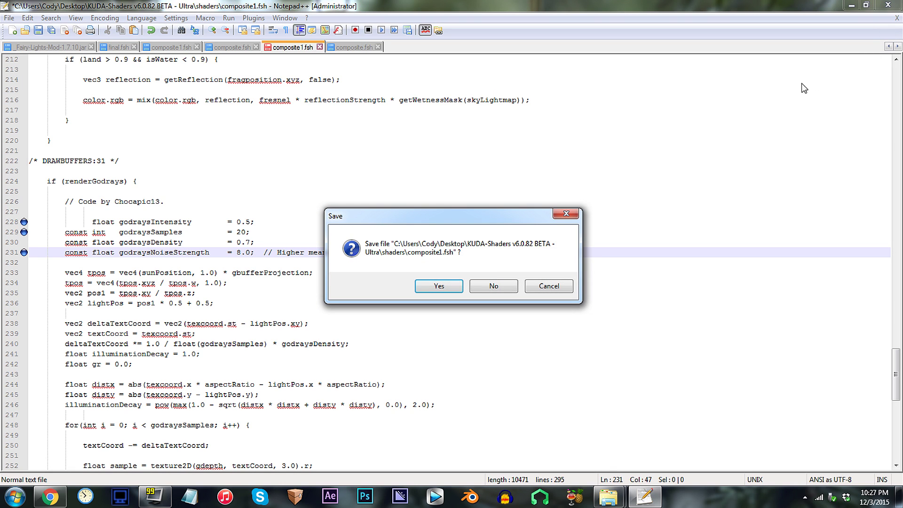
pyautogui.click(439, 286)
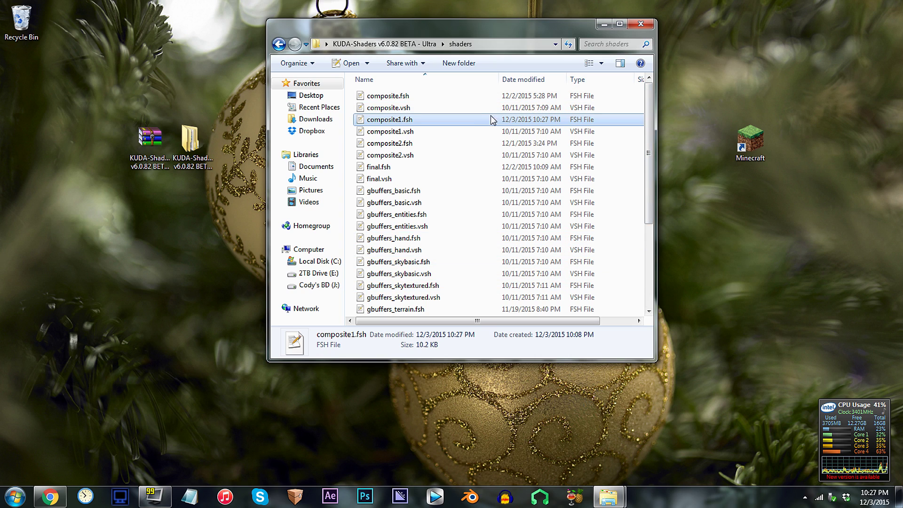
# Open composite.fsh from the shaders folder and place the cursor at the renderGodrays value on line 24.
pyautogui.doubleClick(417, 97)
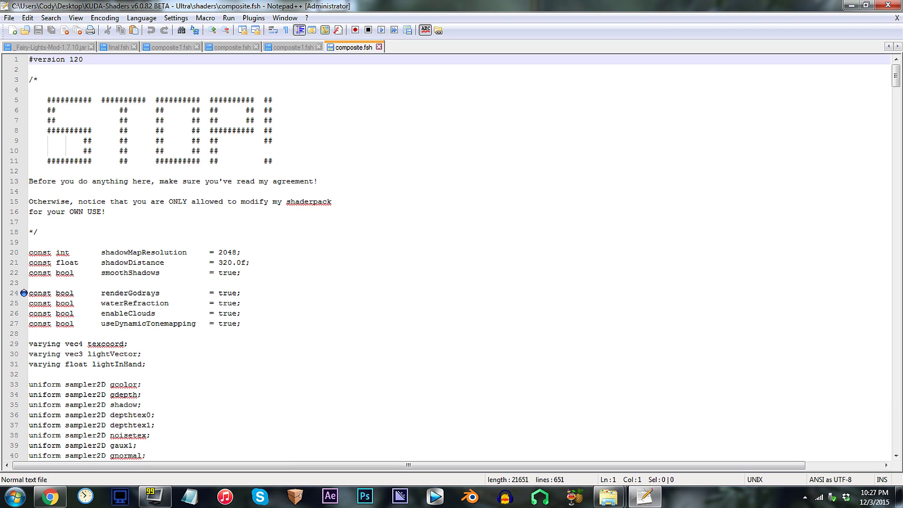
pyautogui.moveTo(896, 79); pyautogui.dragTo(896, 88)
pyautogui.click(218, 150)
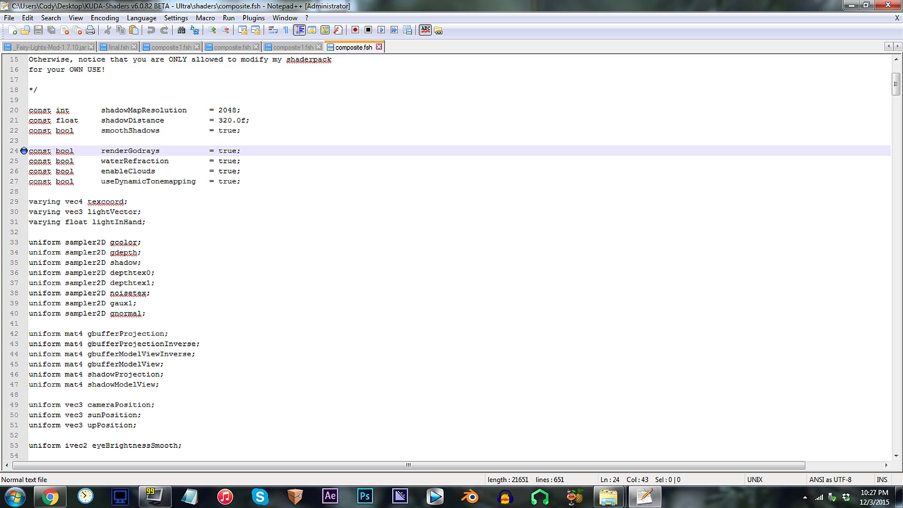
# Set godraysSamples to 20 on line 621 of composite.fsh and start closing the editor.
pyautogui.moveTo(895, 85); pyautogui.dragTo(896, 437)
pyautogui.click(195, 201)
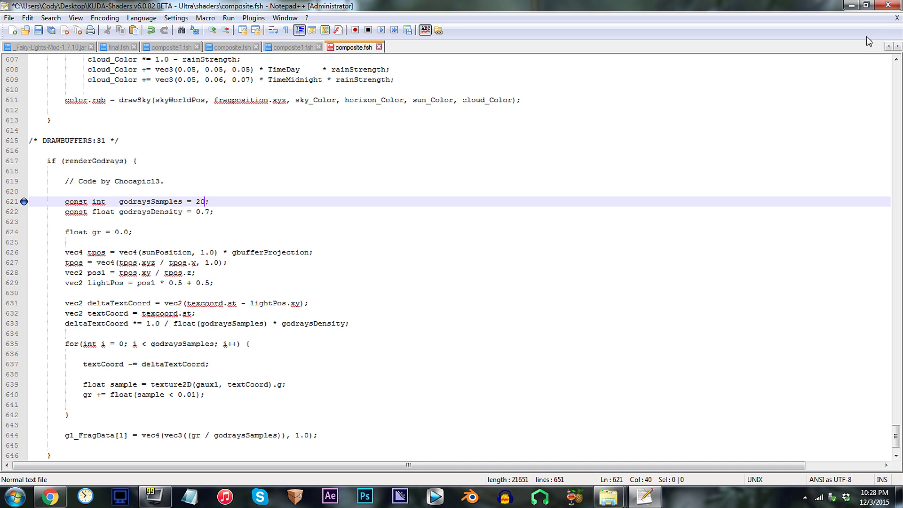
pyautogui.click(892, 8)
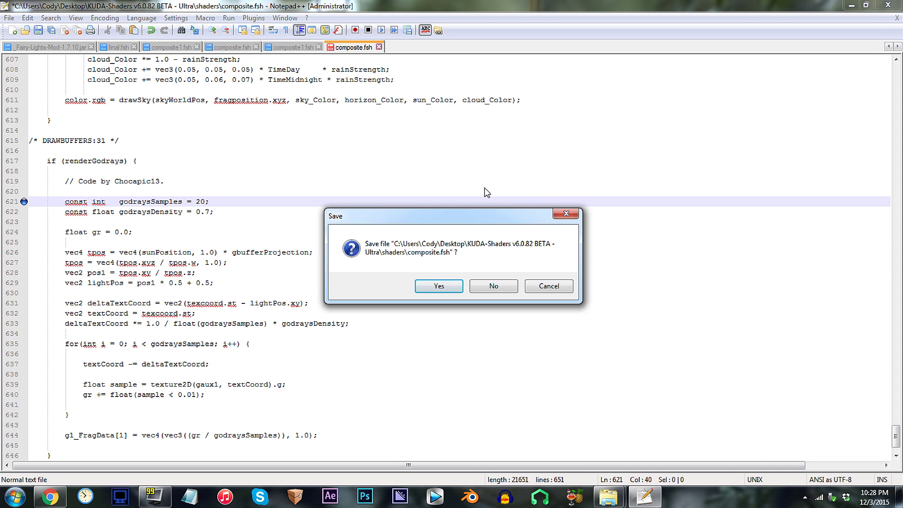